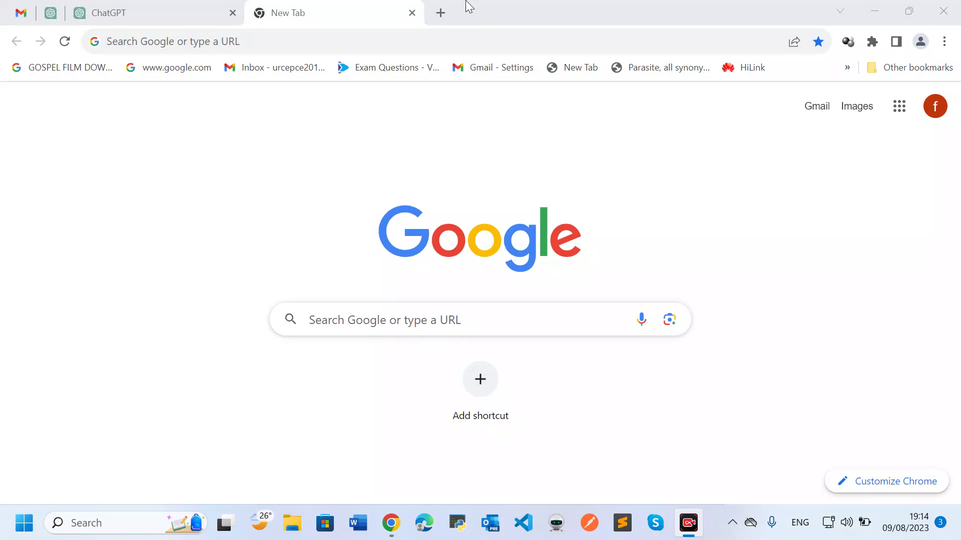
Search the web for "receive phone calls on computer" in a new browser tab and look through the results.
click(444, 13)
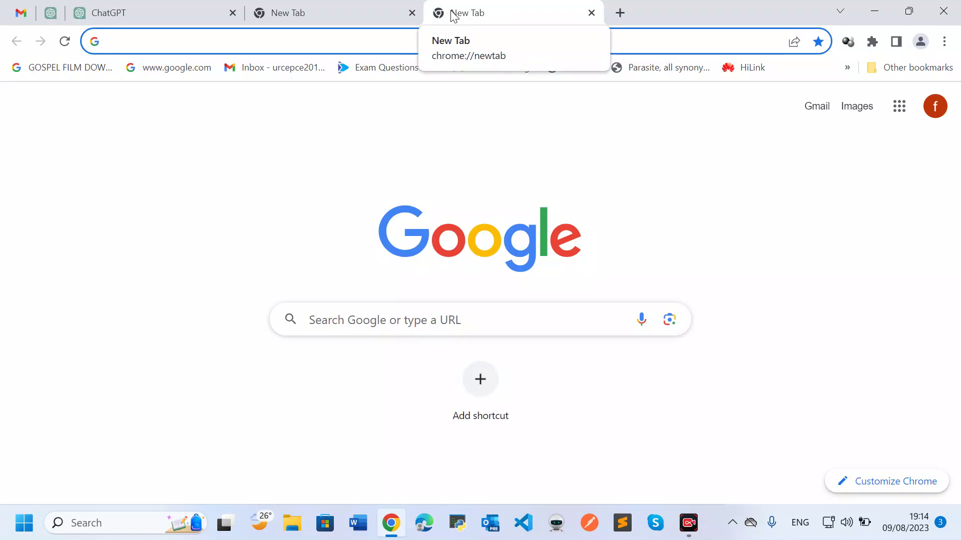
text(cr)
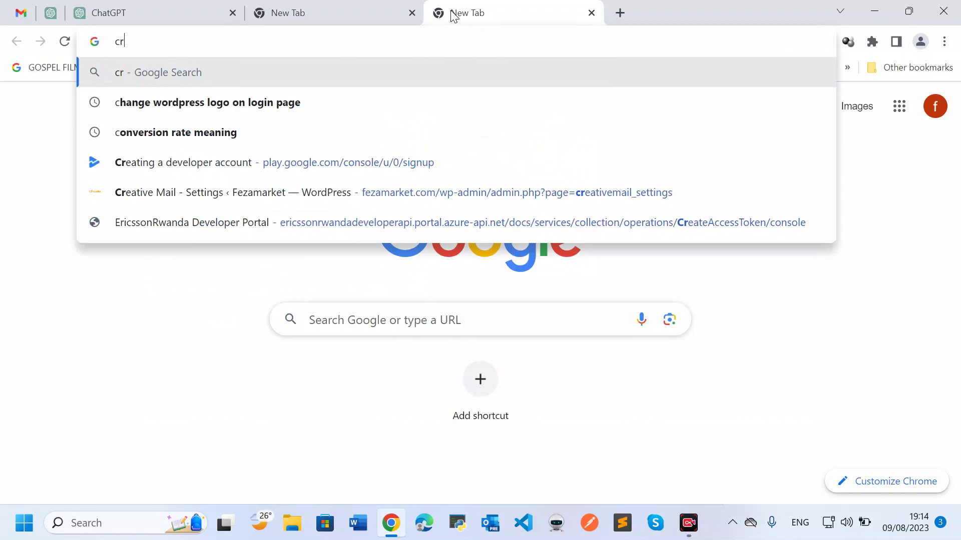
key(BackSpace)
key(ctrl+v)
key(ctrl+a)
text(receive c)
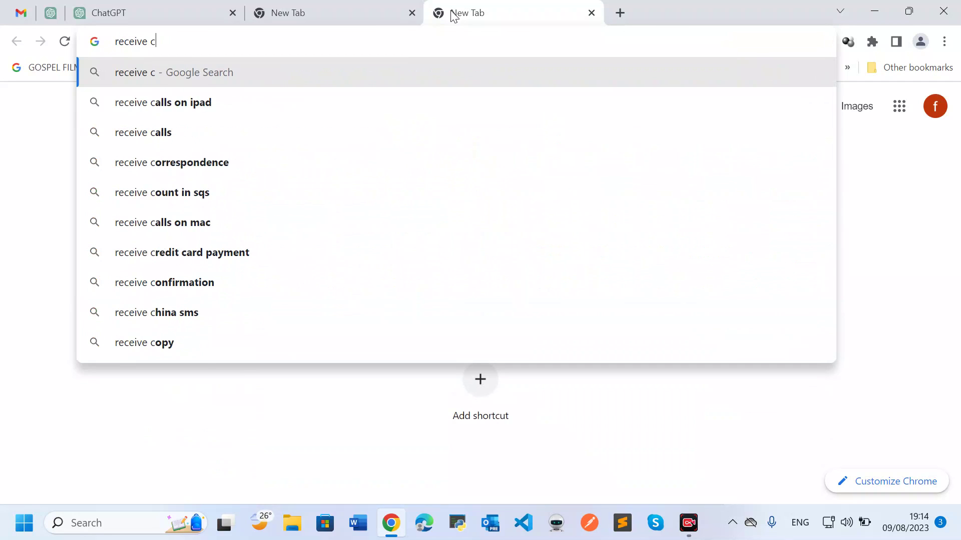
key(BackSpace)
text(phone call)
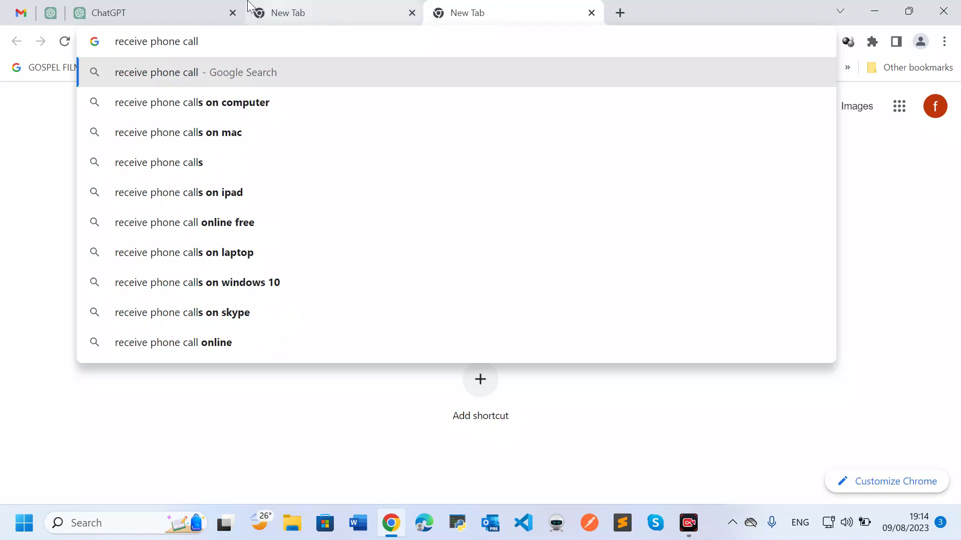
click(221, 104)
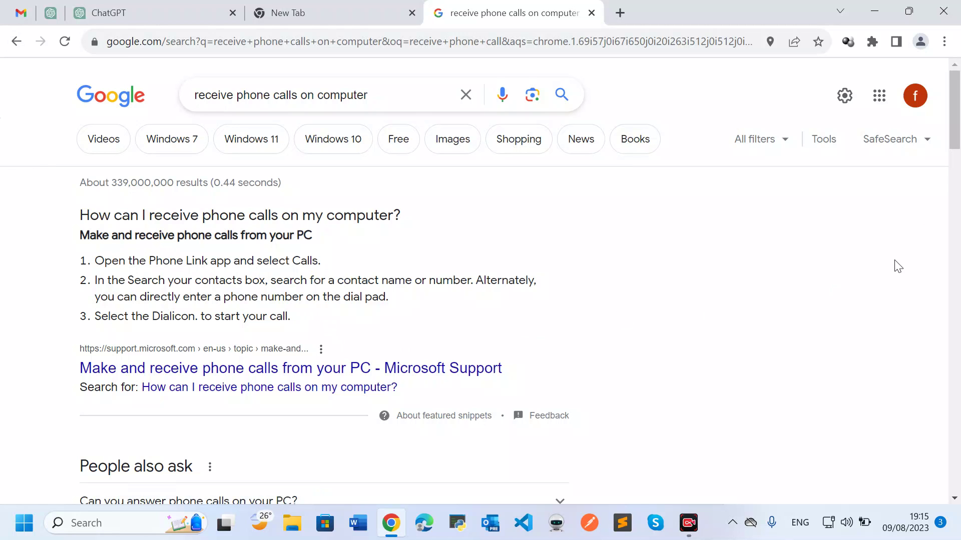
drag(959, 138, 959, 279)
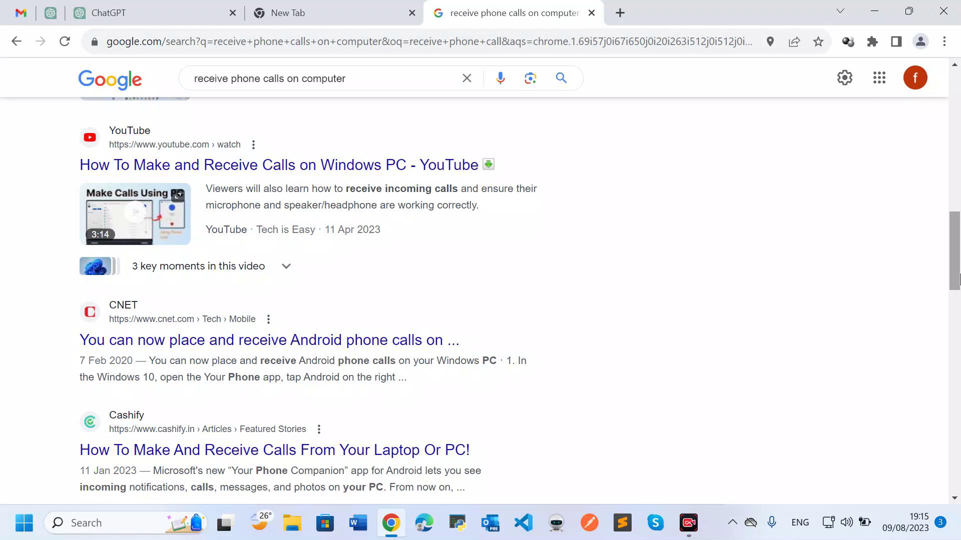
drag(958, 277, 498, 349)
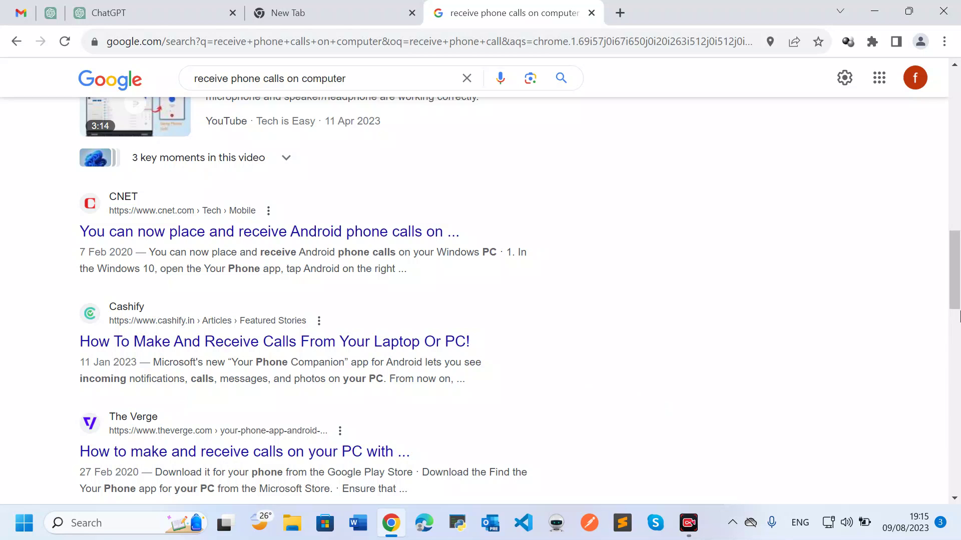
drag(958, 302, 959, 339)
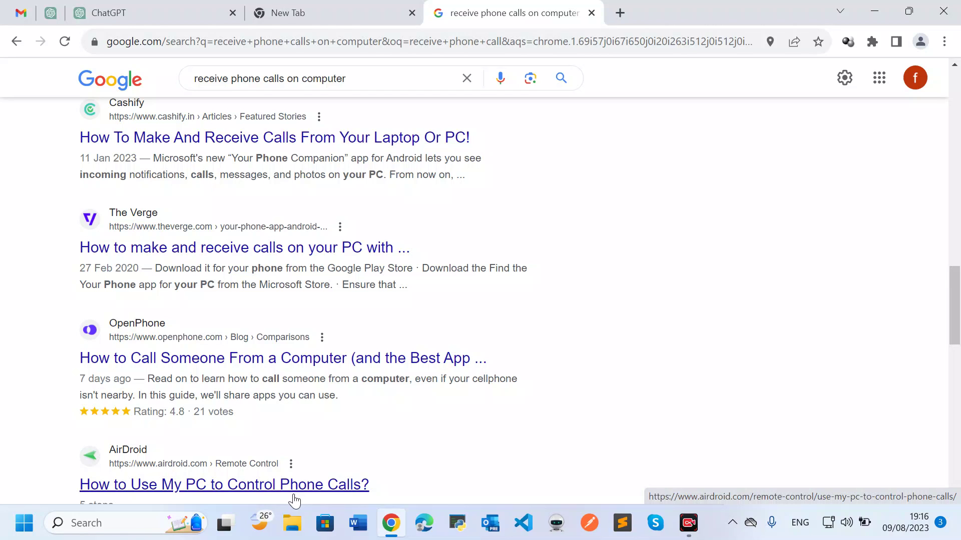
Find and open the Phone Link app on the PC and choose Android as the mobile device type.
click(93, 523)
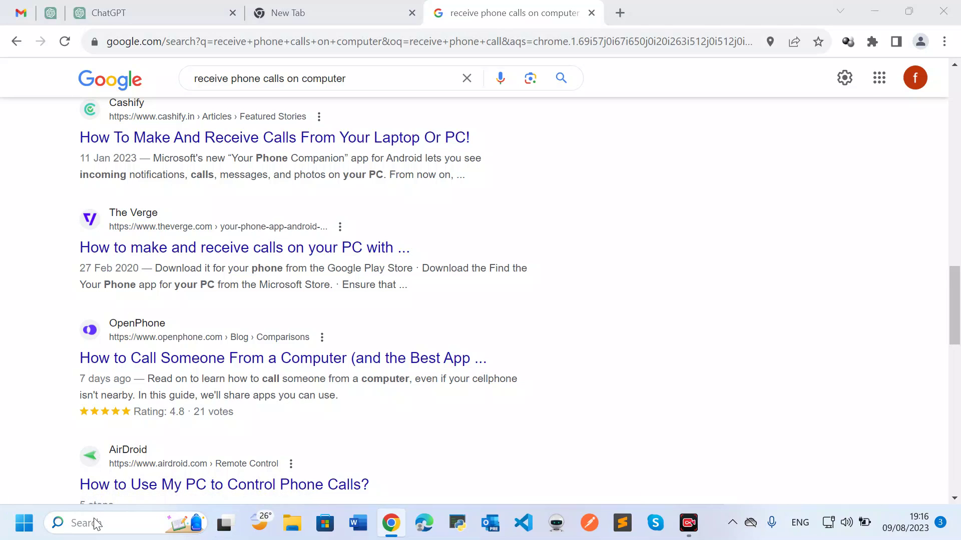
text(phone)
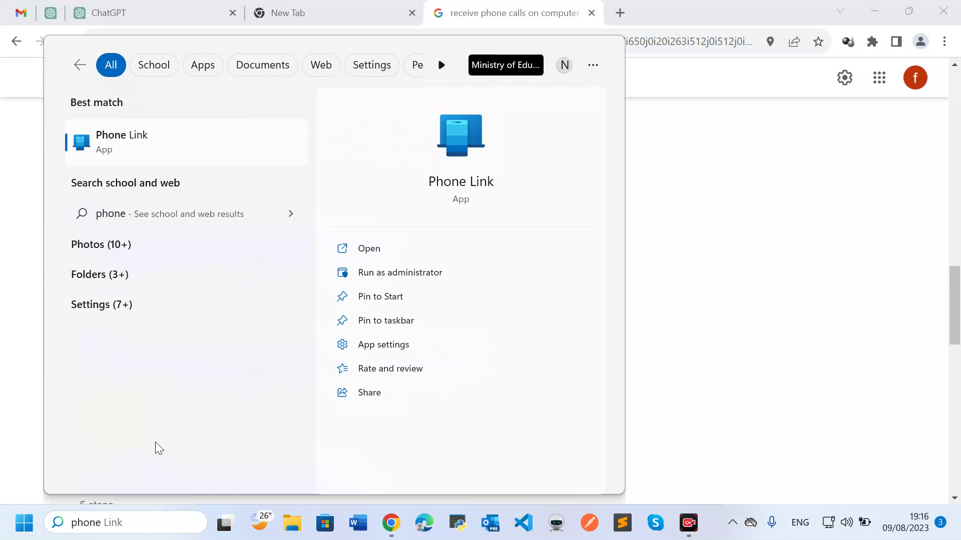
click(160, 139)
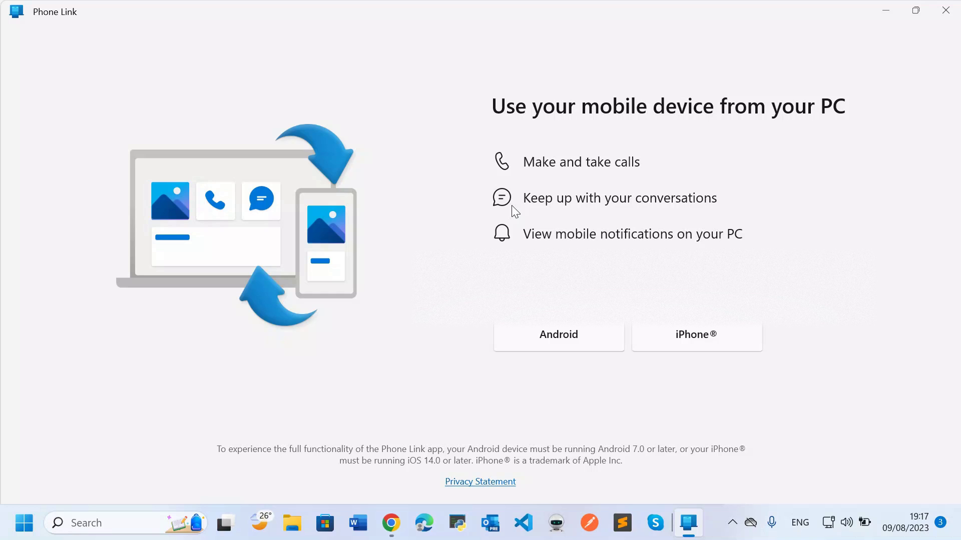
click(549, 335)
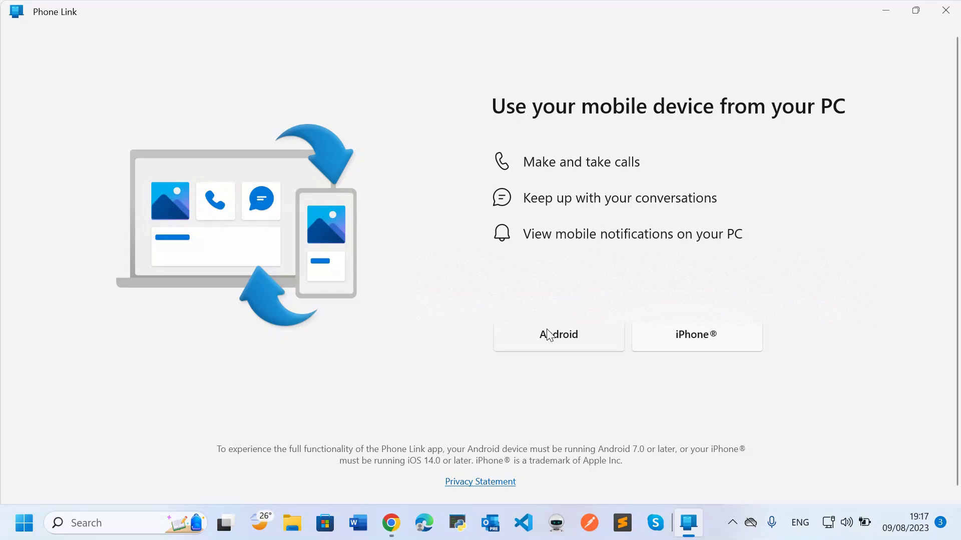
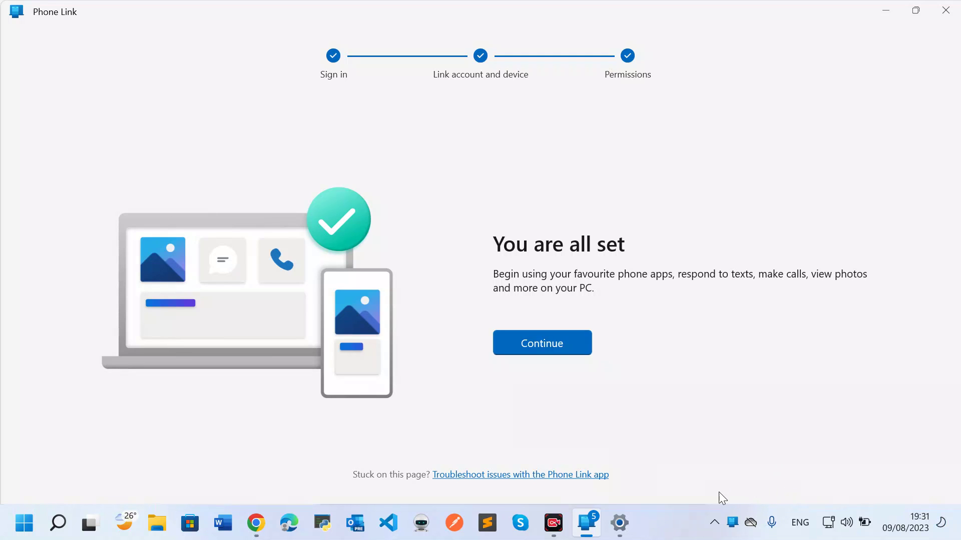
Continue past the completed setup and the Phone Link welcome screen, and skip the choice of a task to explore.
drag(256, 169, 433, 268)
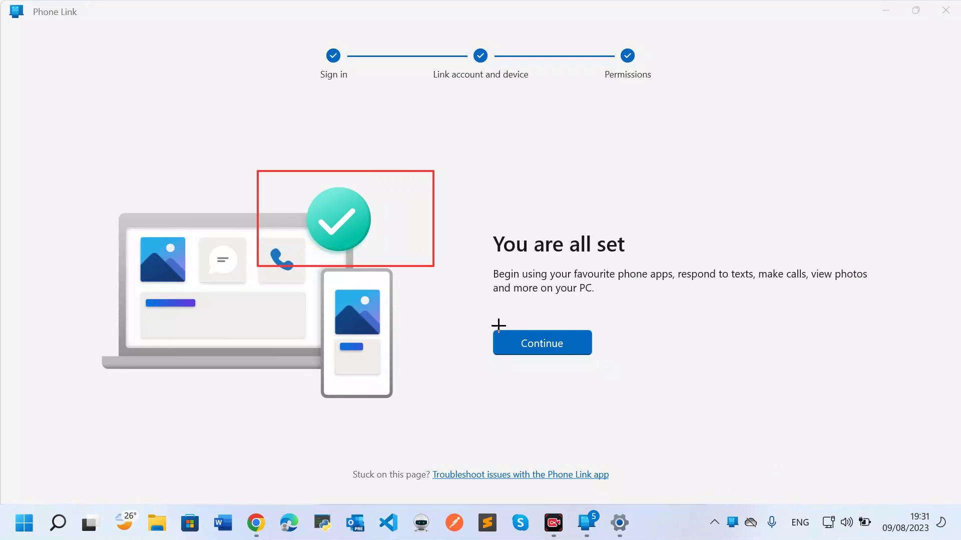
drag(493, 325, 628, 360)
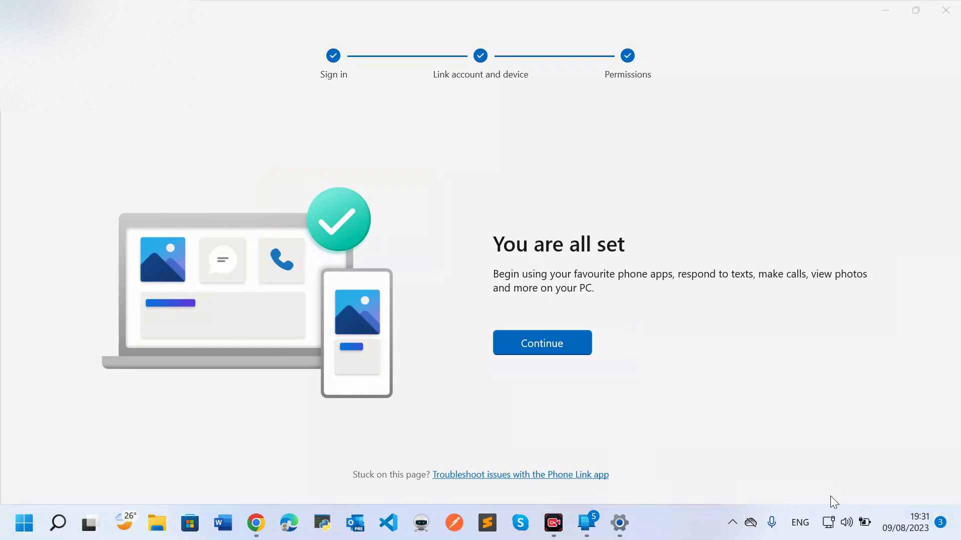
key(Return)
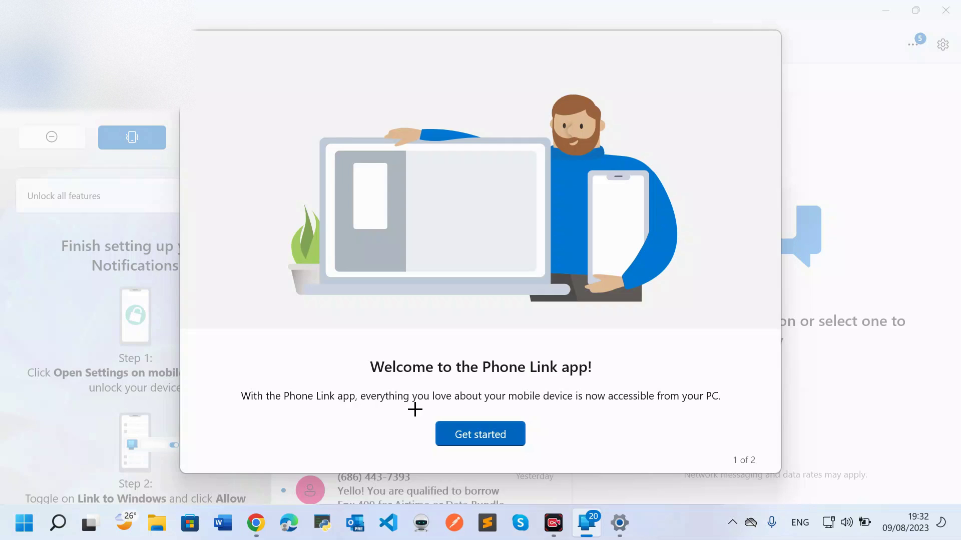
drag(415, 415, 556, 455)
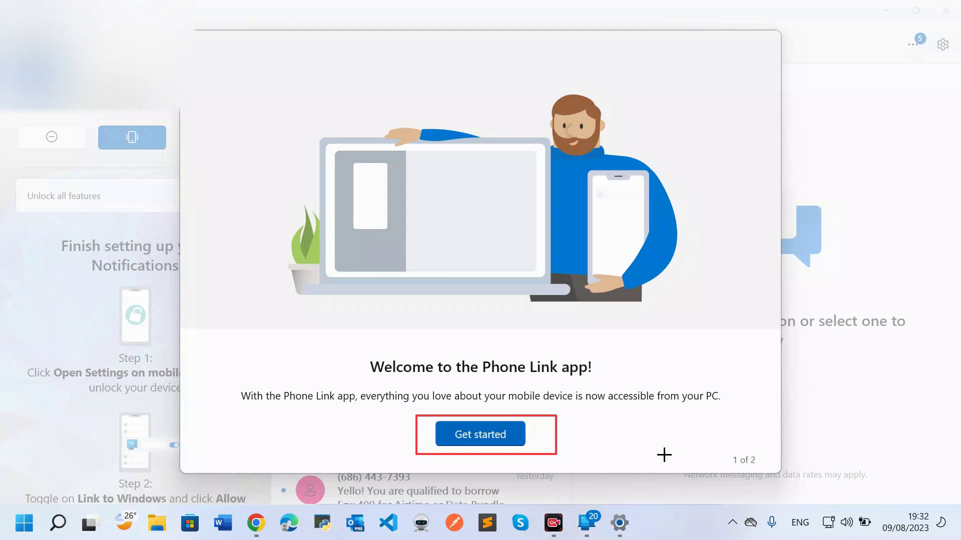
drag(4, 108, 85, 133)
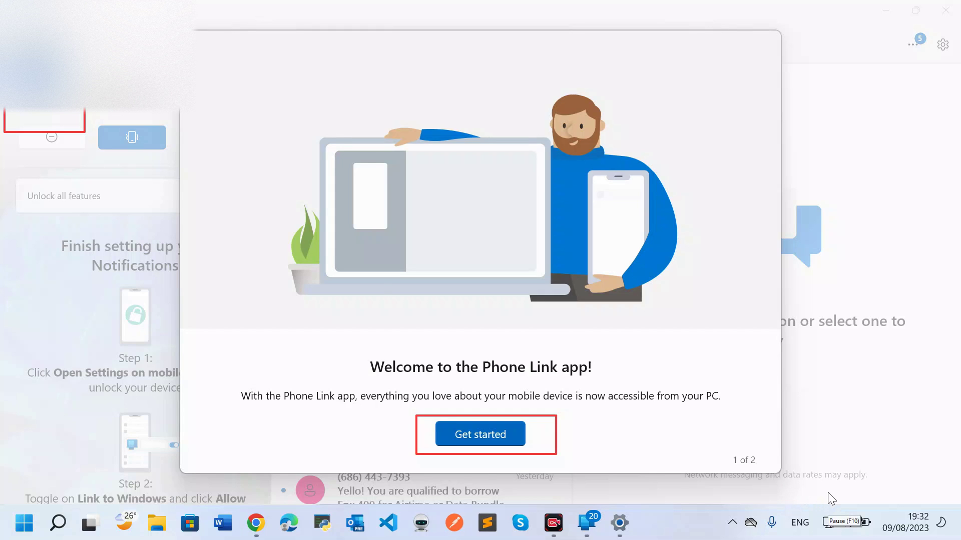
key(Return)
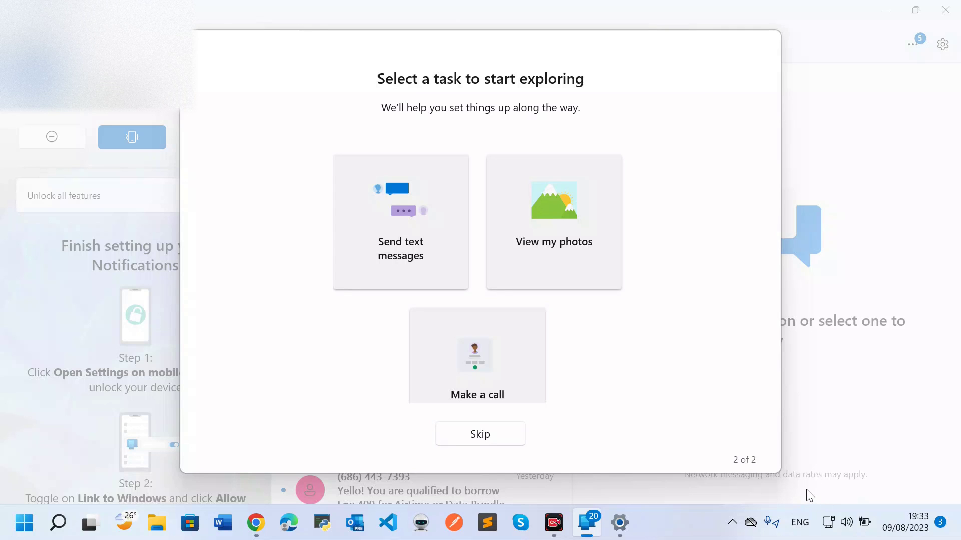
drag(420, 422, 523, 451)
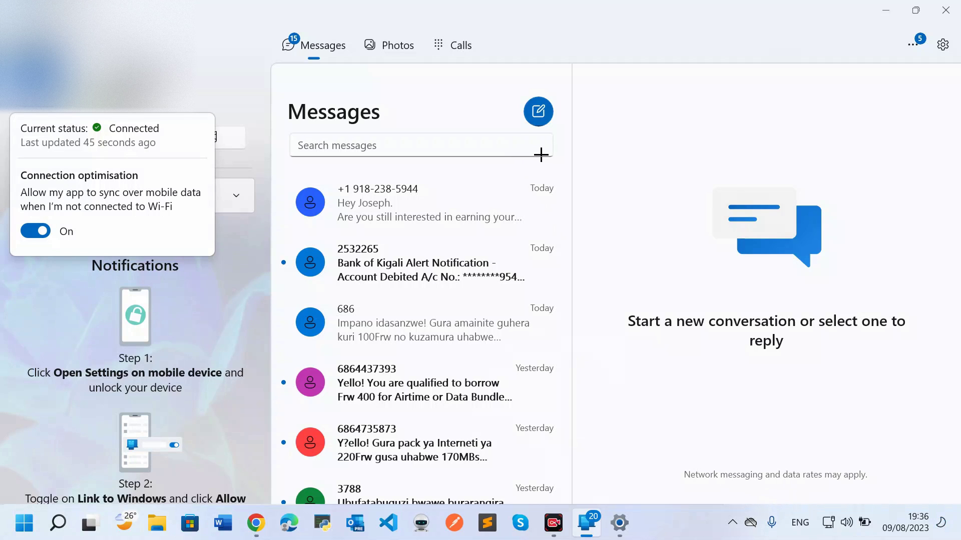
mouse_move(537, 130)
mouse_down()
mouse_move(562, 231)
mouse_move(543, 165)
mouse_up()
drag(522, 116, 518, 94)
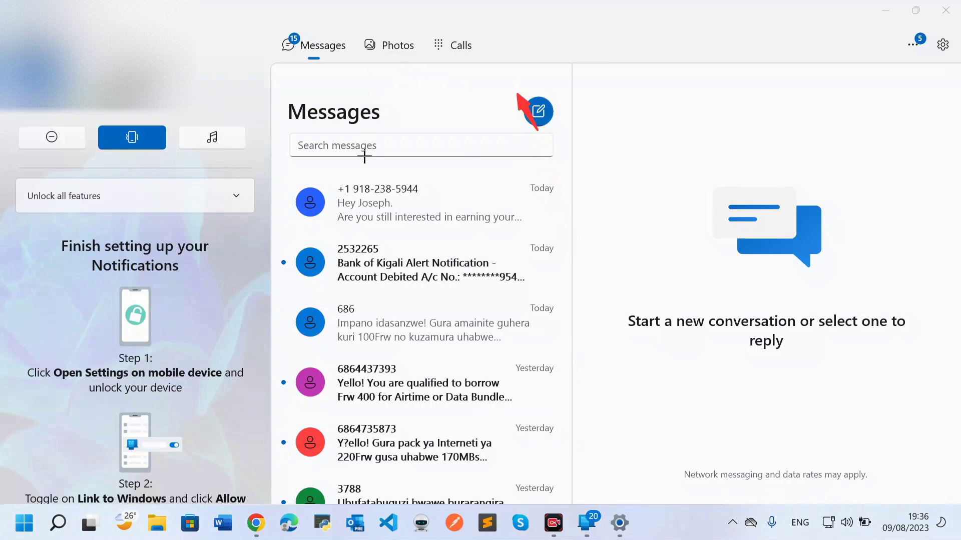
drag(364, 153, 380, 61)
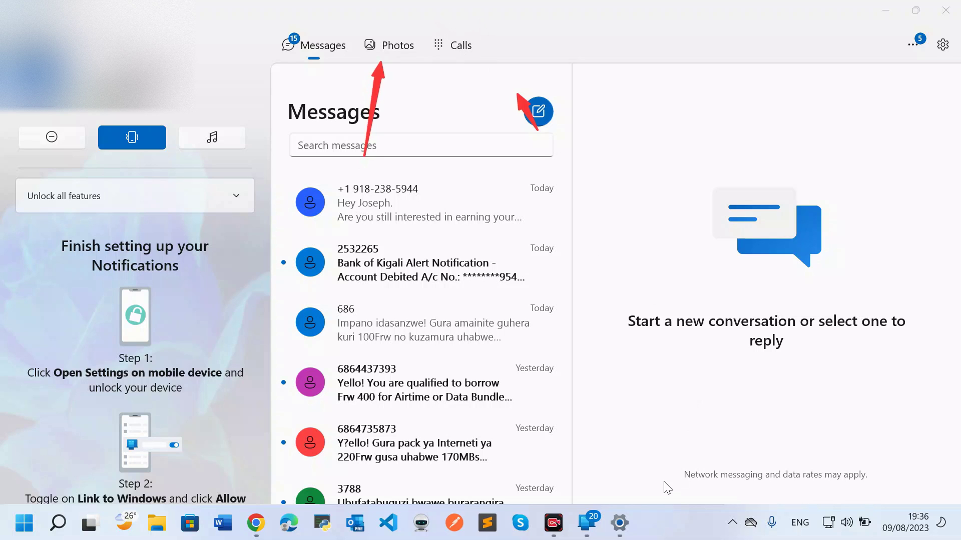
drag(439, 158, 458, 69)
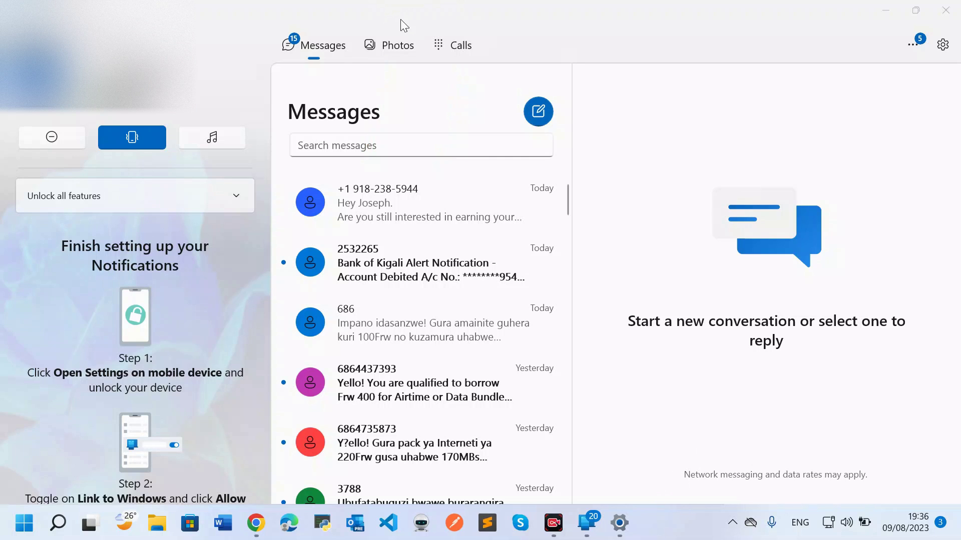
Open the Calls section and start the setup for making and receiving calls from the PC.
click(449, 41)
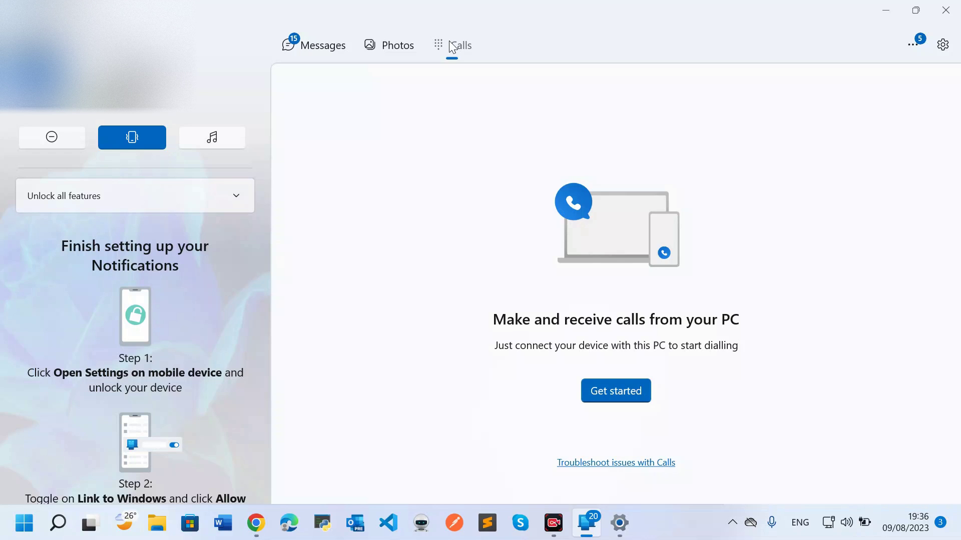
click(608, 399)
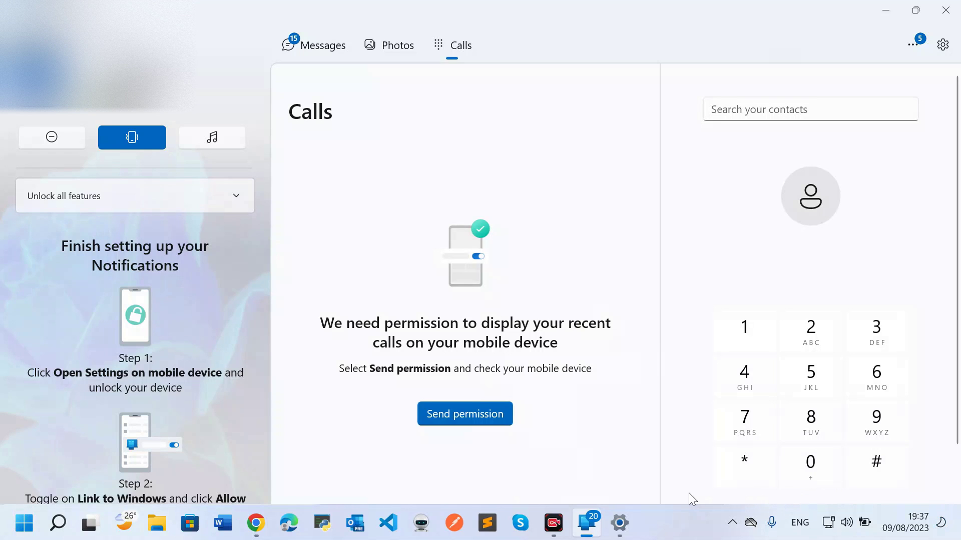
mouse_move(712, 290)
mouse_down()
mouse_move(956, 335)
mouse_move(930, 478)
mouse_up()
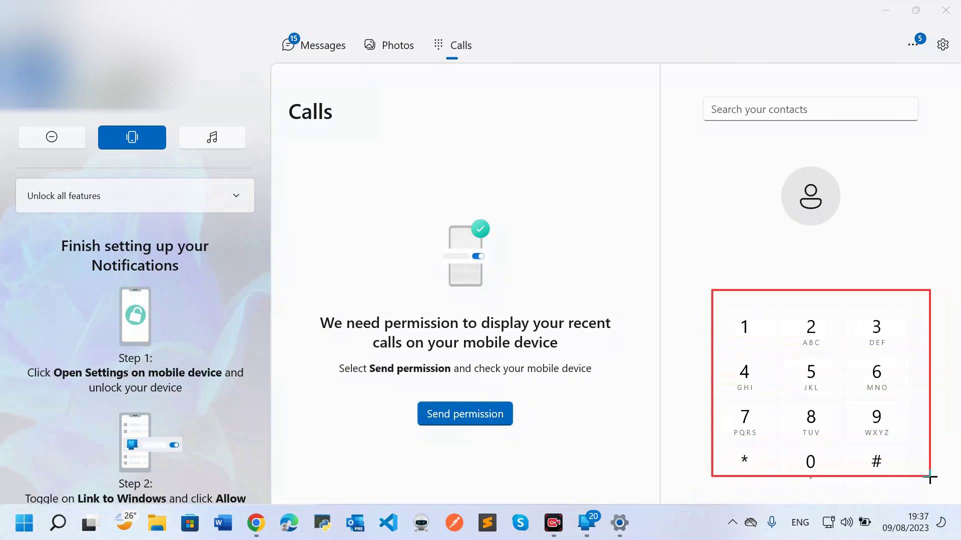
drag(693, 93, 928, 125)
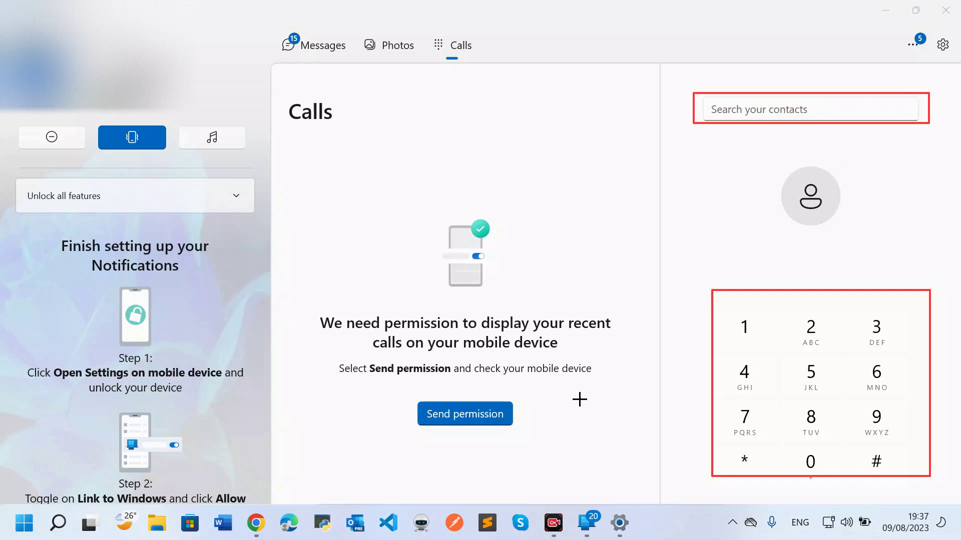
drag(555, 426, 315, 305)
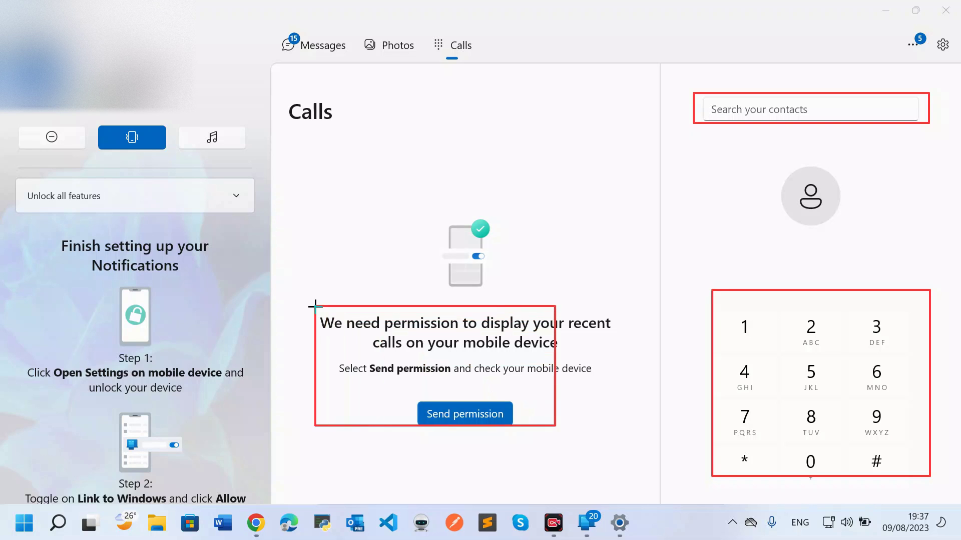